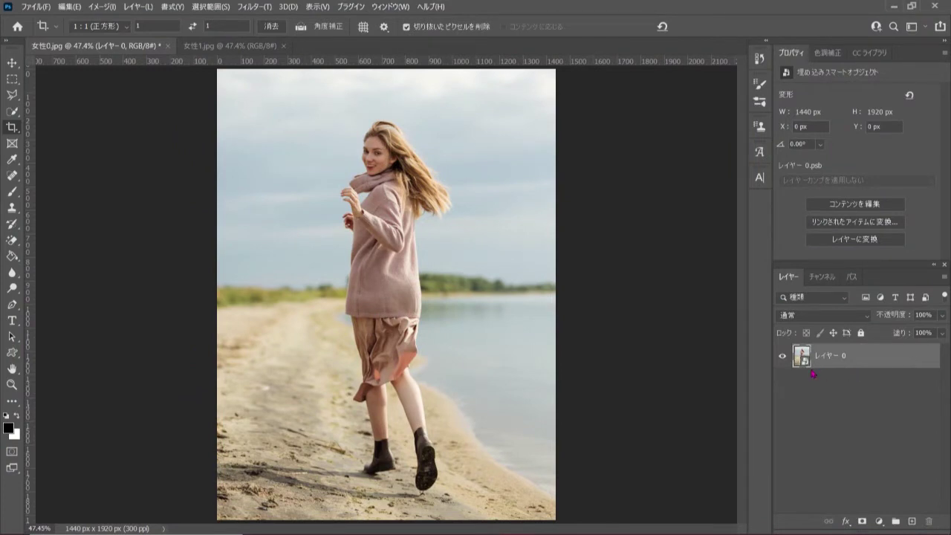
Step: Rasterize Layer 0 so the embedded smart object becomes a regular pixel layer
{"action": "right_click", "coordinate": [883, 359]}
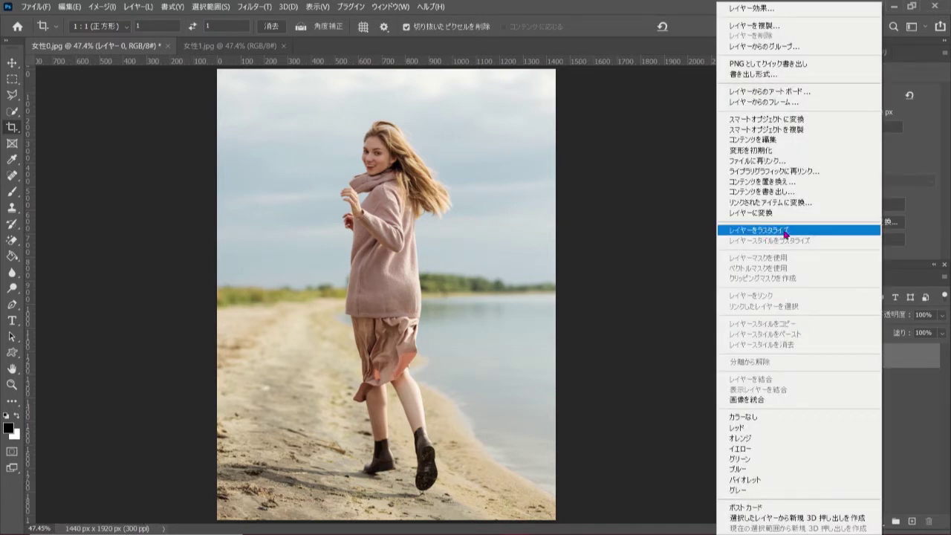
{"action": "left_click", "coordinate": [831, 234]}
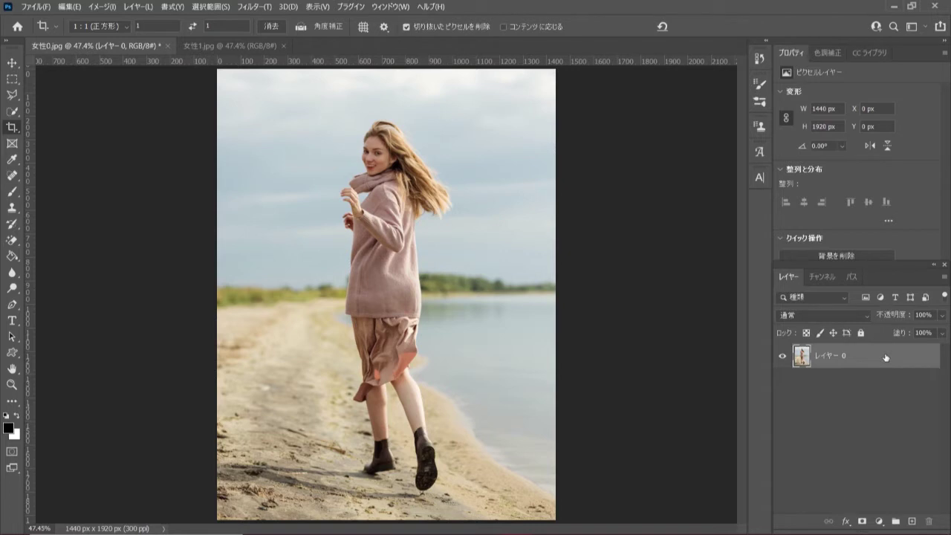
Step: Crop at a 1:1 square ratio, widening past the photo to a 1920 × 1920 px canvas
{"action": "right_click", "coordinate": [14, 131]}
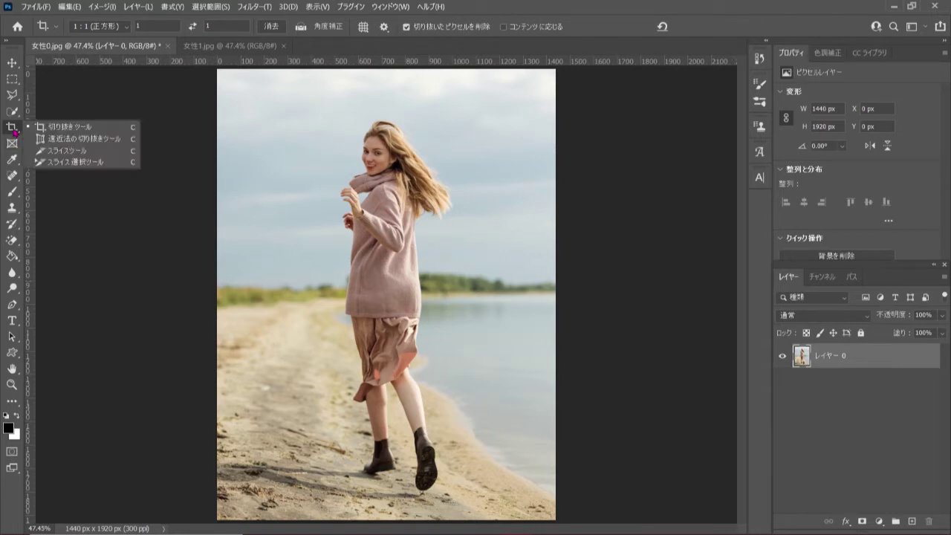
{"action": "left_click", "coordinate": [112, 128]}
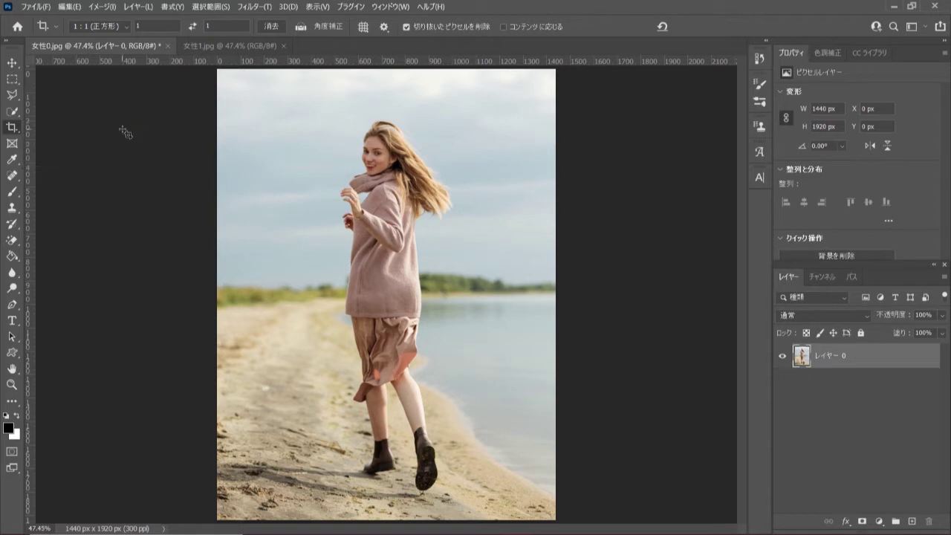
{"action": "left_click", "coordinate": [126, 28]}
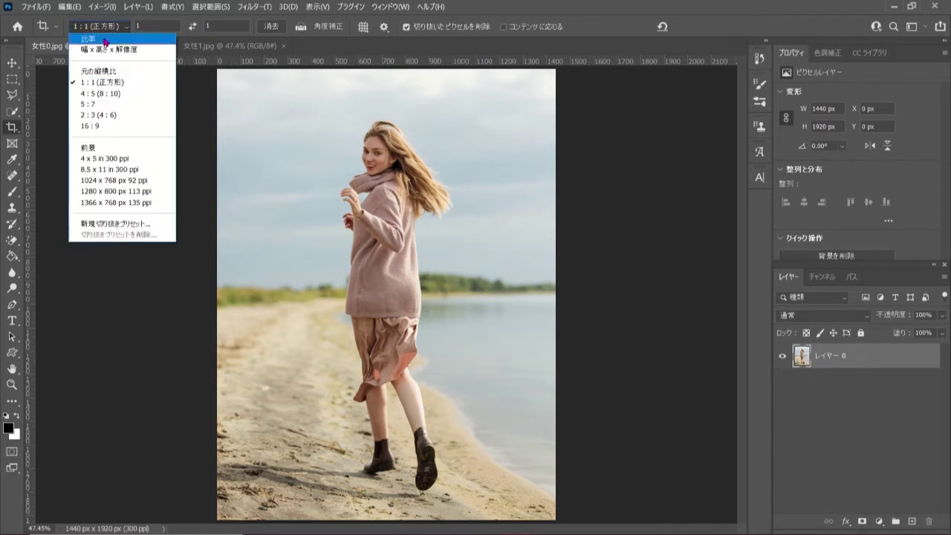
{"action": "left_click", "coordinate": [144, 83]}
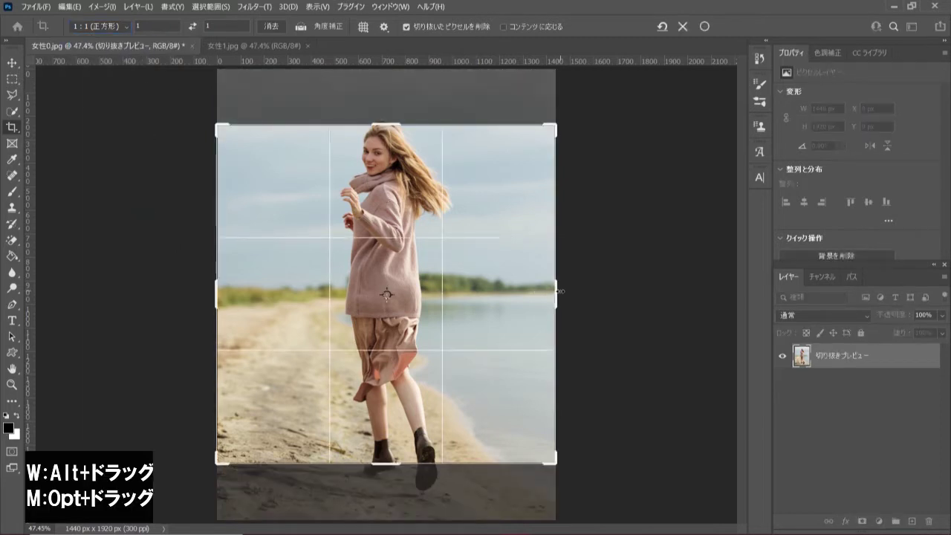
{"action": "left_click_drag", "start_coordinate": [555, 294], "coordinate": [611, 291]}
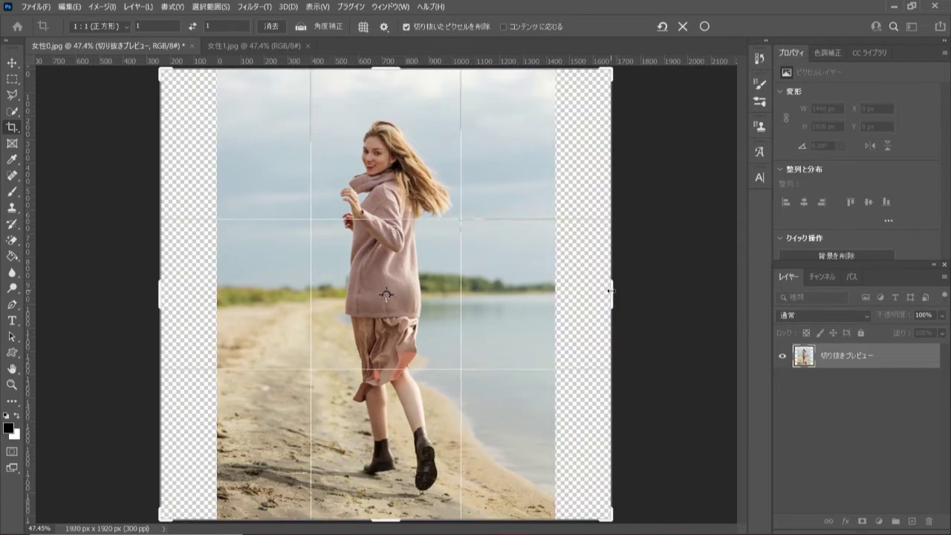
{"action": "left_click", "coordinate": [704, 26]}
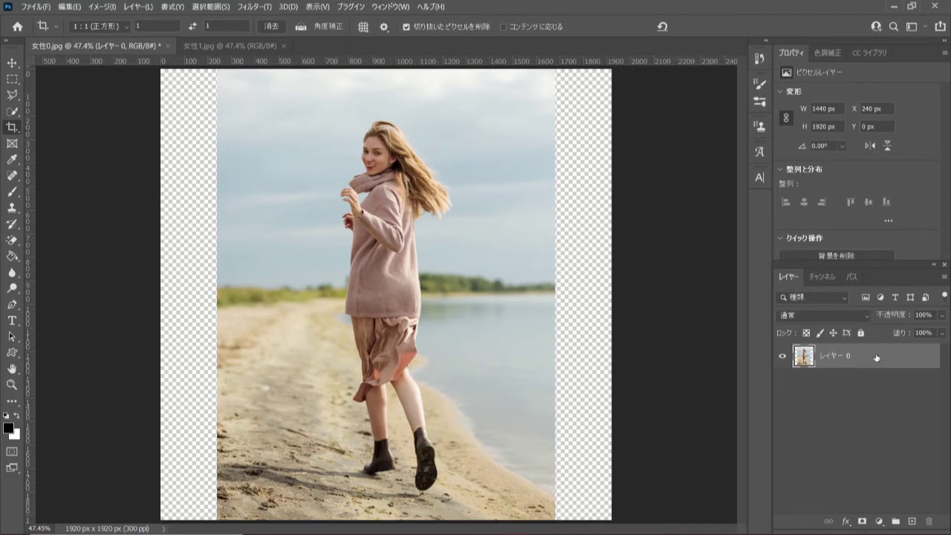
Step: Load the photo's pixels as a selection and invert it to the empty side strips
{"action": "left_click", "coordinate": [803, 355], "text": "ctrl"}
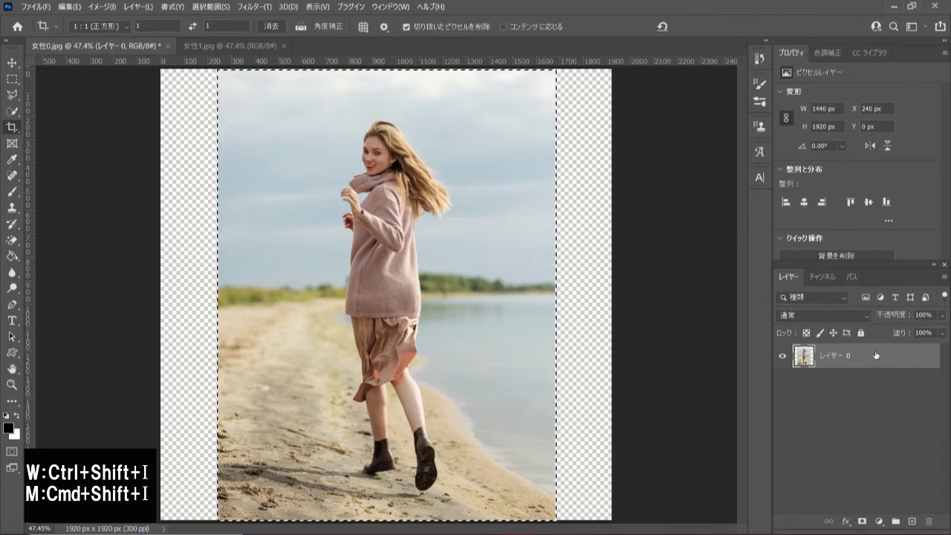
{"action": "key", "text": "ctrl+shift+i"}
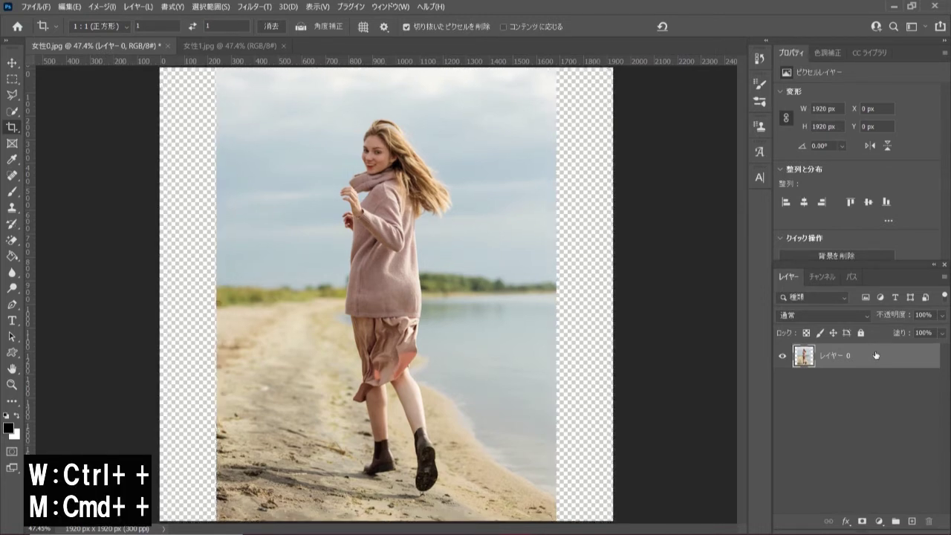
{"action": "key", "text": "ctrl+plus"}
{"action": "key", "text": "ctrl+plus"}
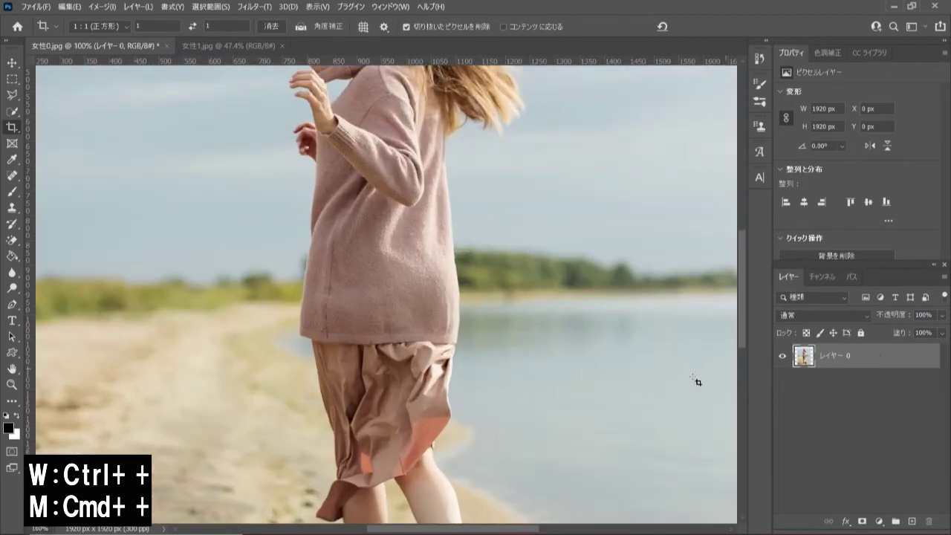
{"action": "left_click_drag", "start_coordinate": [529, 529], "coordinate": [485, 529]}
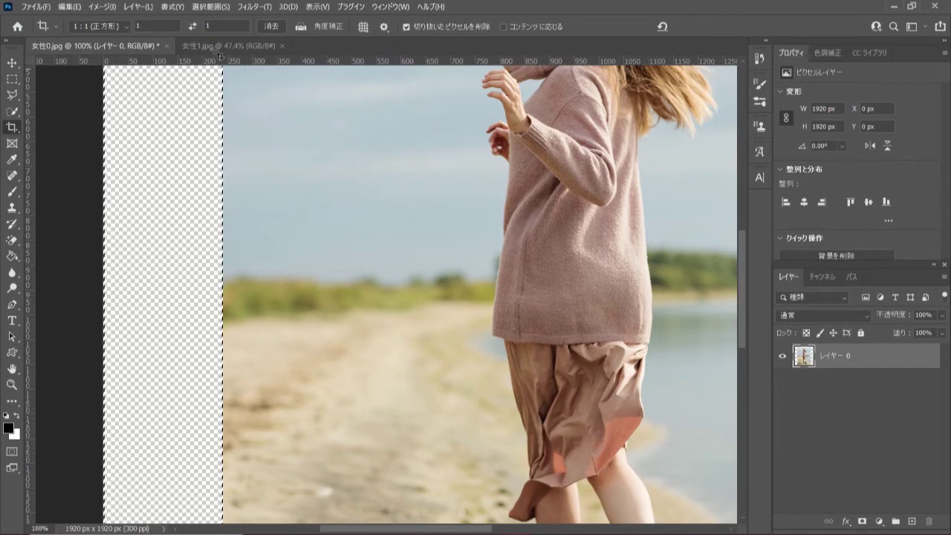
Step: Expand the selection by 5 pixels and fit the whole image on screen
{"action": "left_click", "coordinate": [211, 7]}
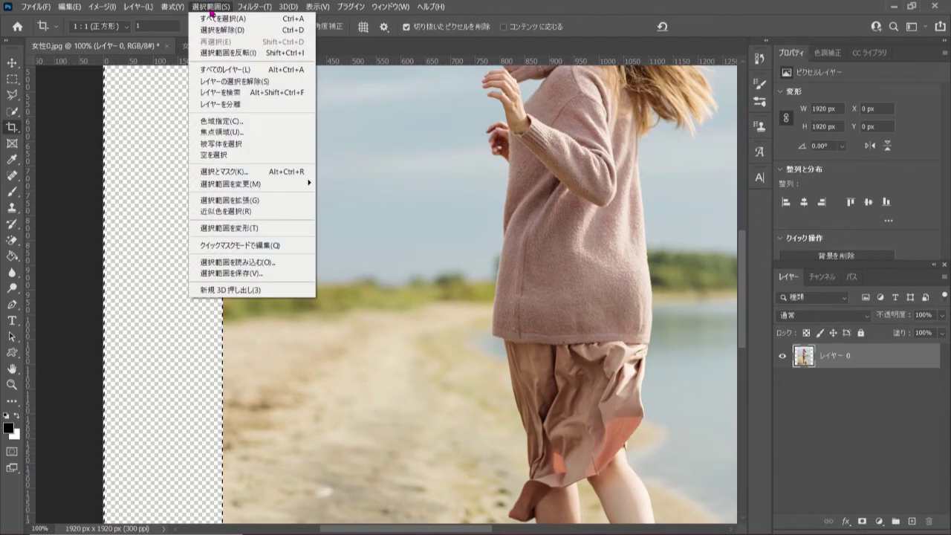
{"action": "mouse_move", "coordinate": [230, 184]}
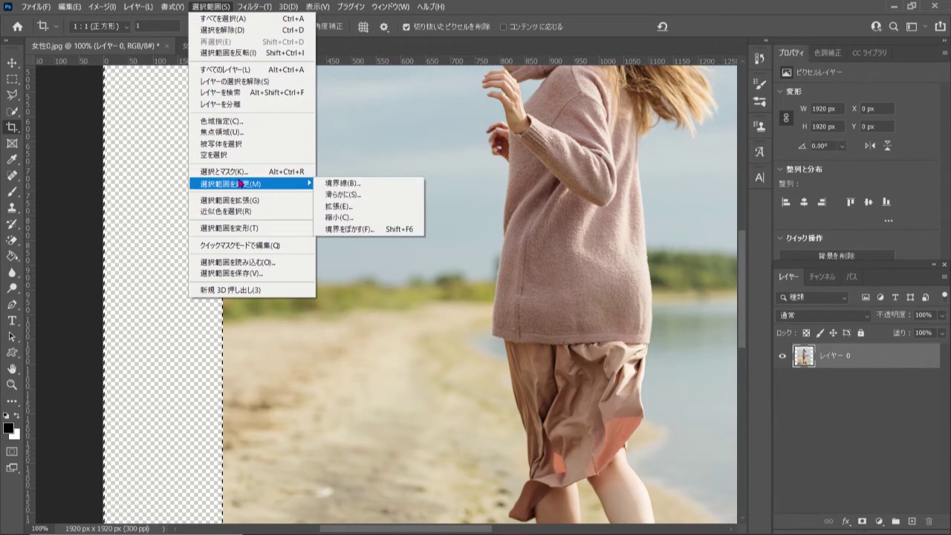
{"action": "left_click", "coordinate": [388, 210]}
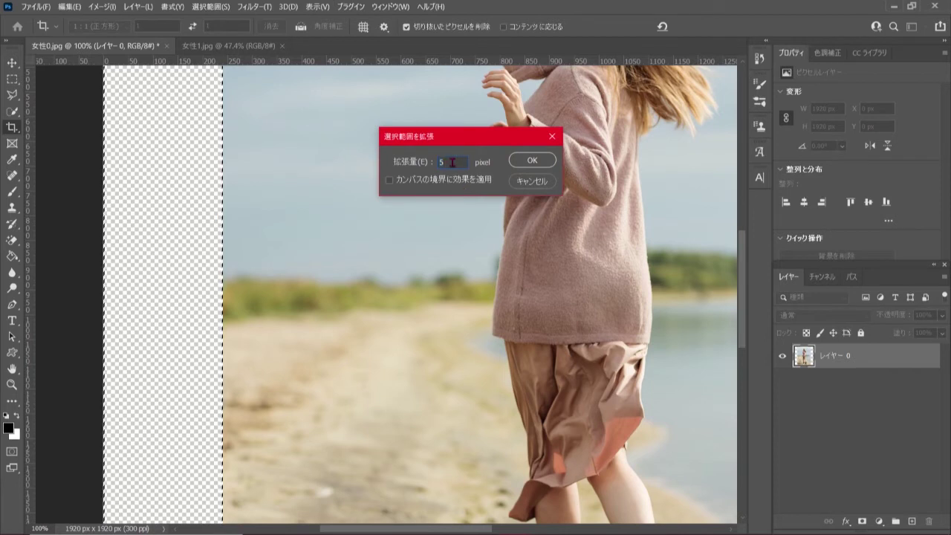
{"action": "left_click", "coordinate": [528, 160]}
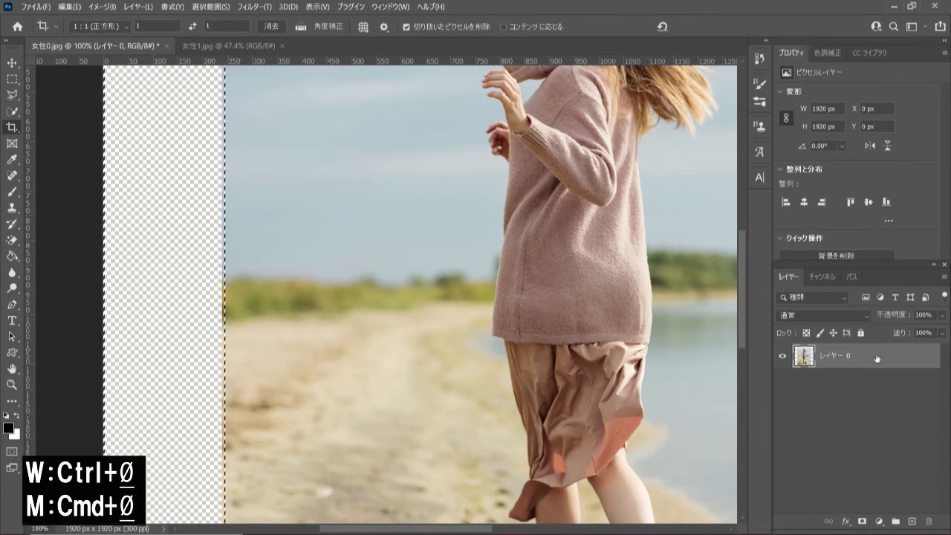
{"action": "key", "text": "ctrl+0"}
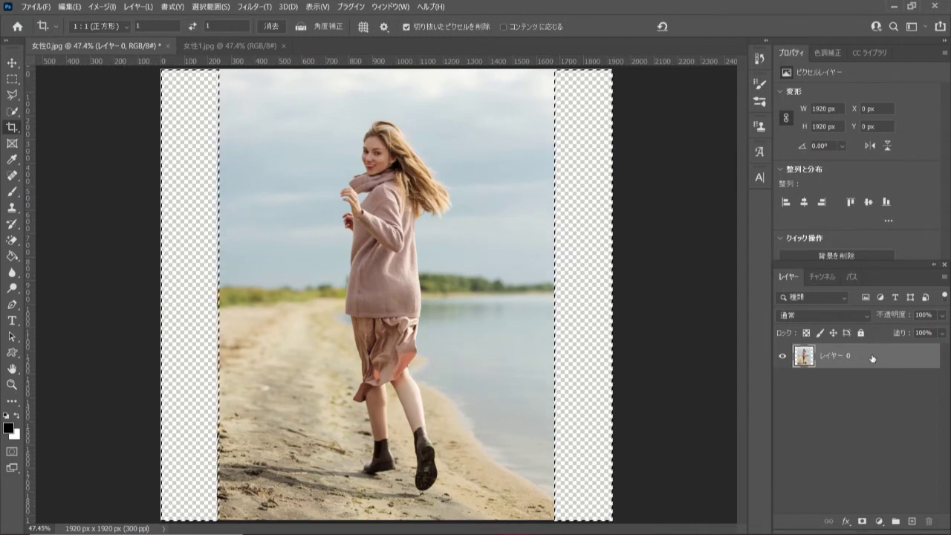
Step: Run Content-Aware Fill on the selected side strips, outputting to a new layer
{"action": "left_click", "coordinate": [64, 8]}
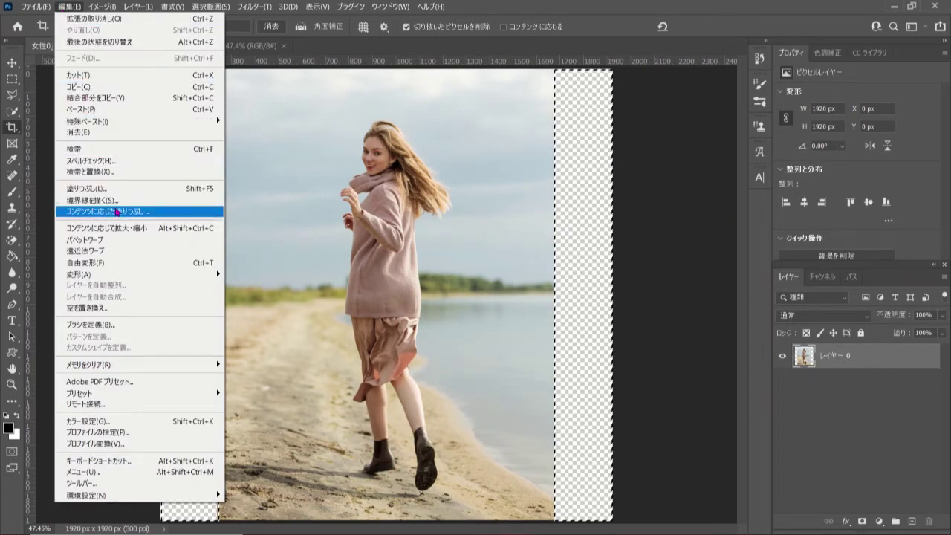
{"action": "left_click", "coordinate": [188, 214]}
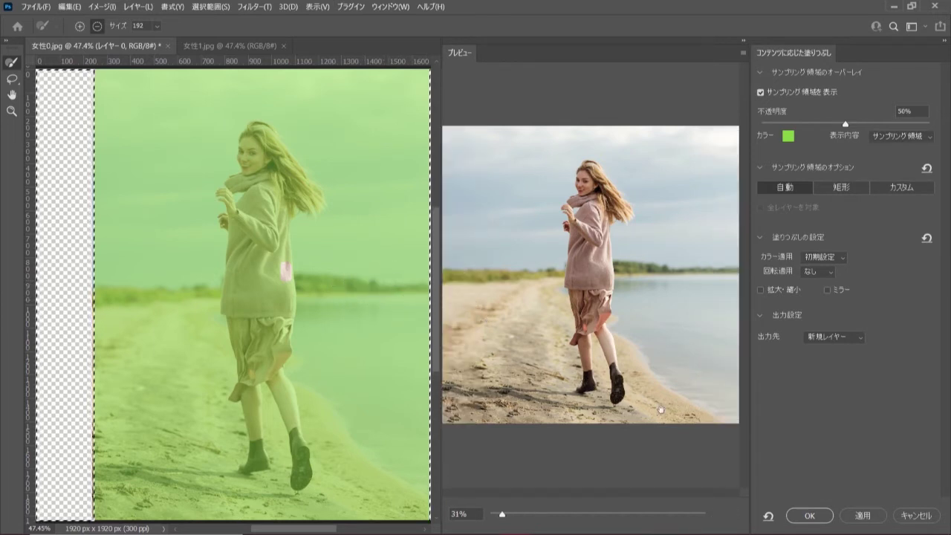
{"action": "left_click", "coordinate": [810, 515]}
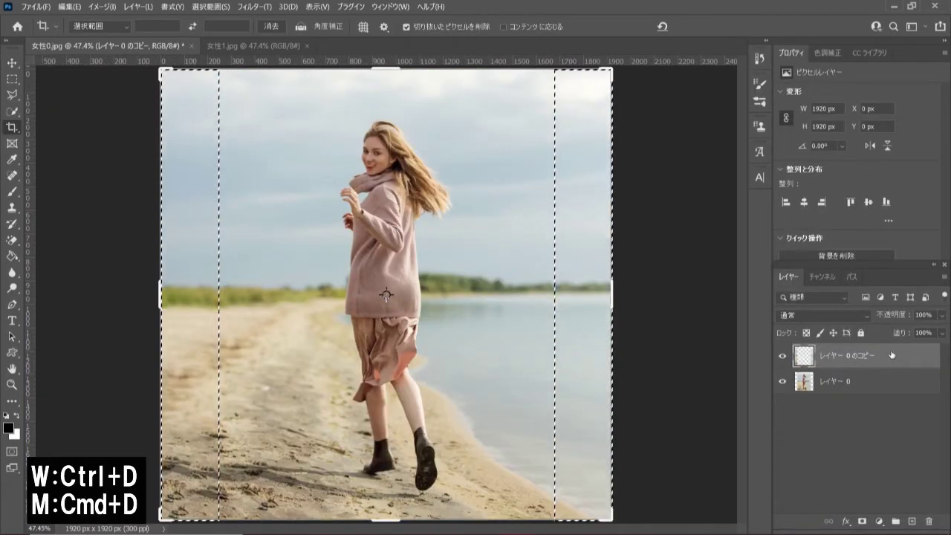
Step: Deselect, then extend the crop leftward to widen the canvas to 2025 × 1920 px with content-aware filling
{"action": "key", "text": "ctrl+d"}
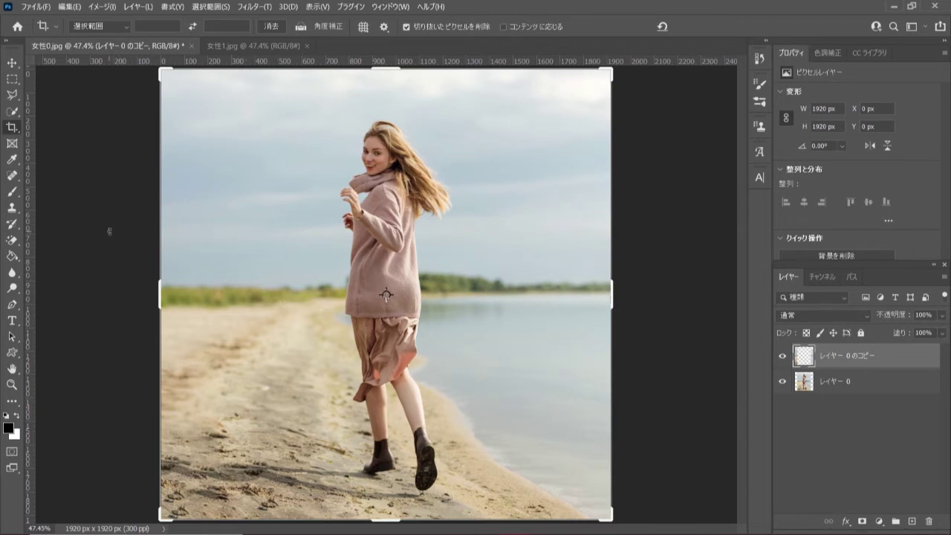
{"action": "right_click", "coordinate": [14, 129]}
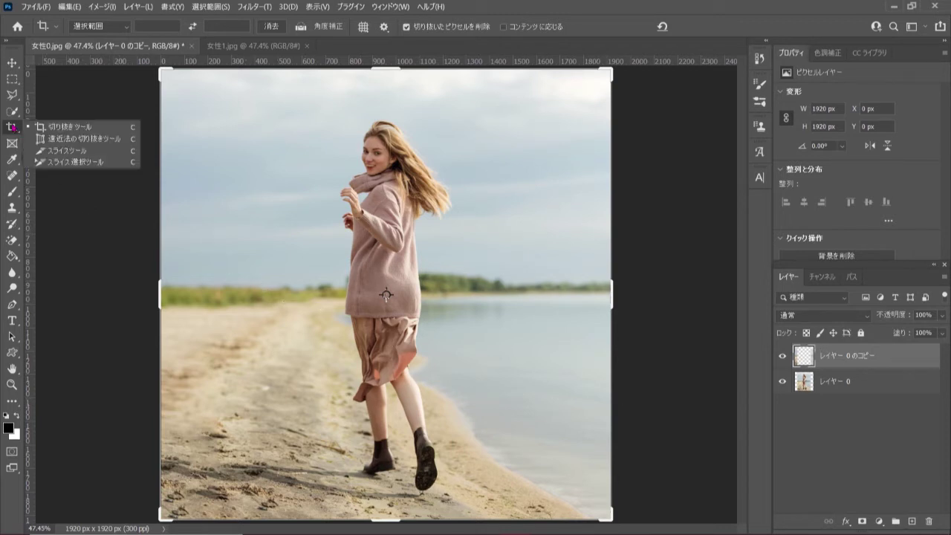
{"action": "left_click", "coordinate": [115, 128]}
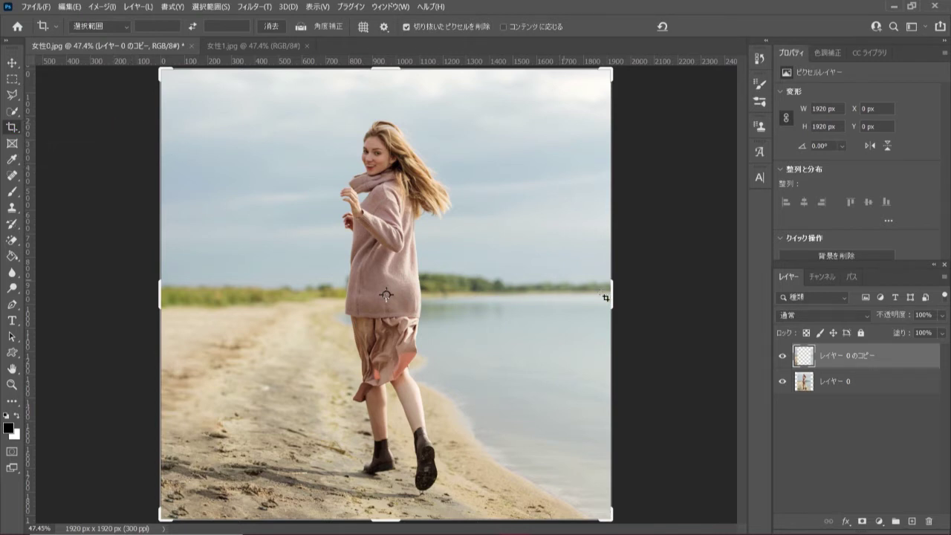
{"action": "left_click", "coordinate": [877, 360]}
{"action": "left_click_drag", "start_coordinate": [155, 294], "coordinate": [144, 294]}
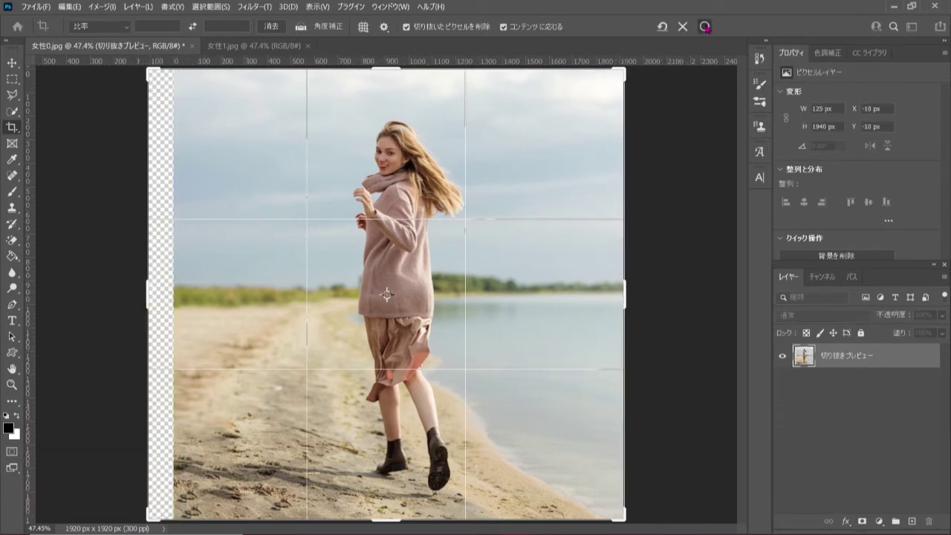
{"action": "left_click", "coordinate": [705, 26]}
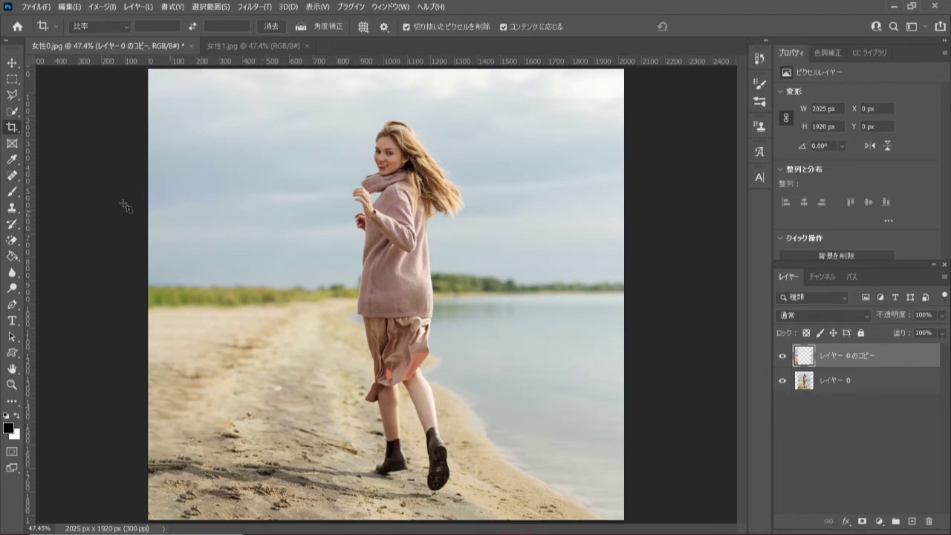
Step: Switch the crop preset to W x H x Resolution and widen the canvas rightward to 2143 × 1920 px
{"action": "right_click", "coordinate": [12, 131]}
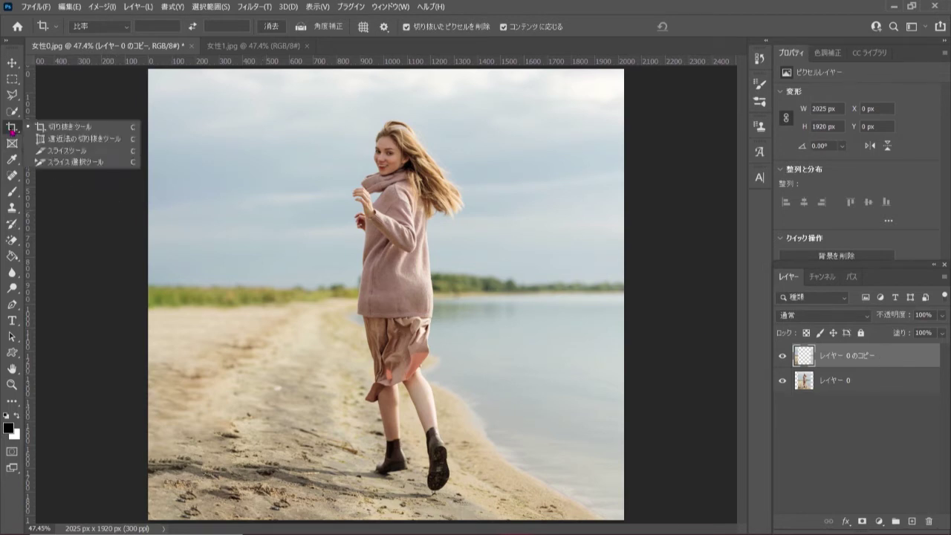
{"action": "left_click", "coordinate": [105, 127]}
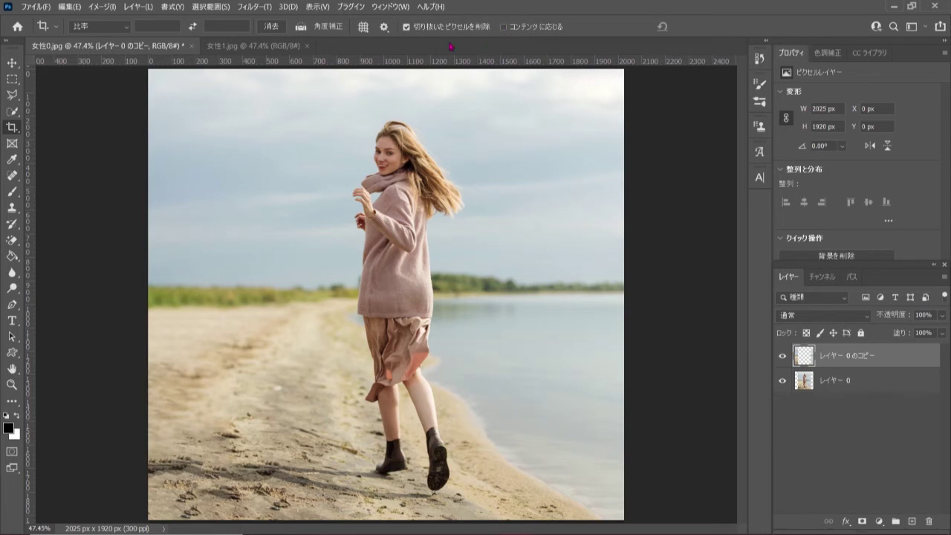
{"action": "left_click", "coordinate": [127, 30]}
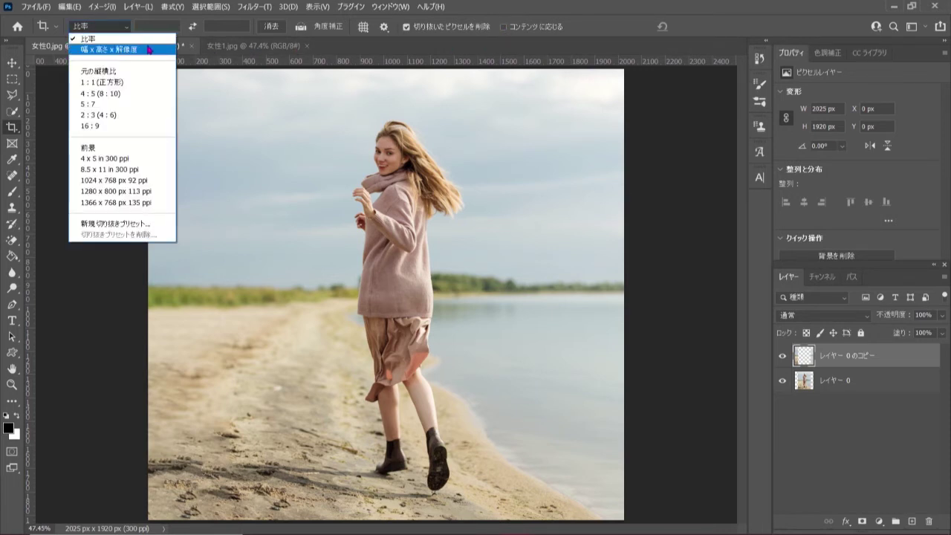
{"action": "left_click", "coordinate": [152, 49]}
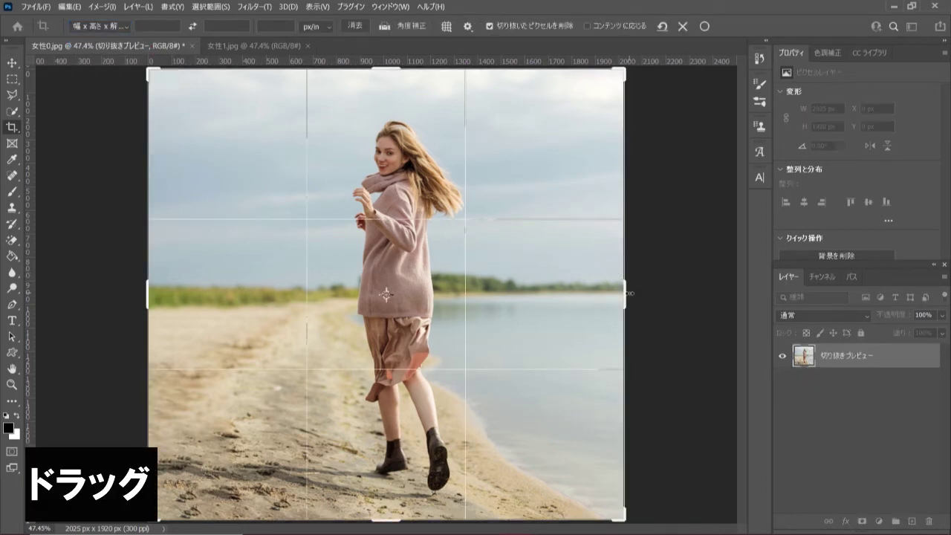
{"action": "left_click_drag", "start_coordinate": [630, 293], "coordinate": [643, 292]}
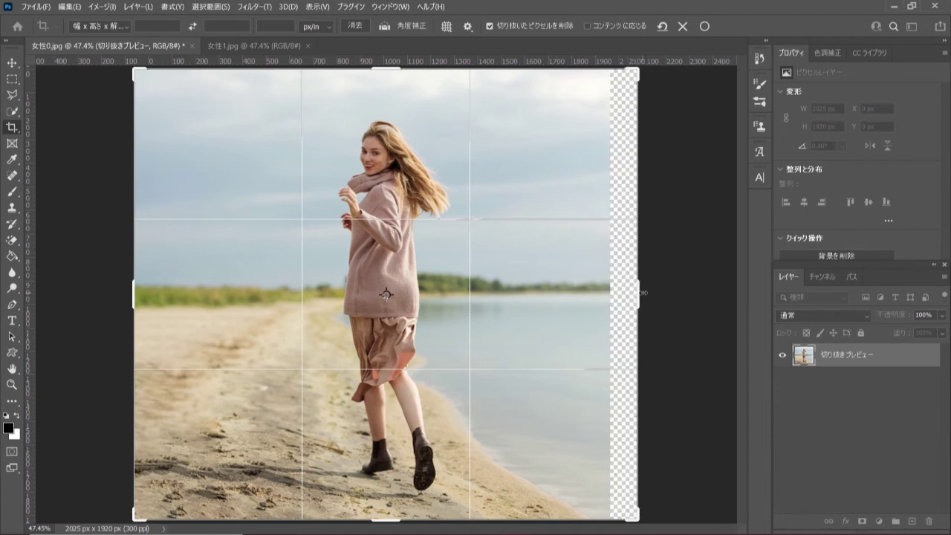
{"action": "left_click", "coordinate": [704, 27]}
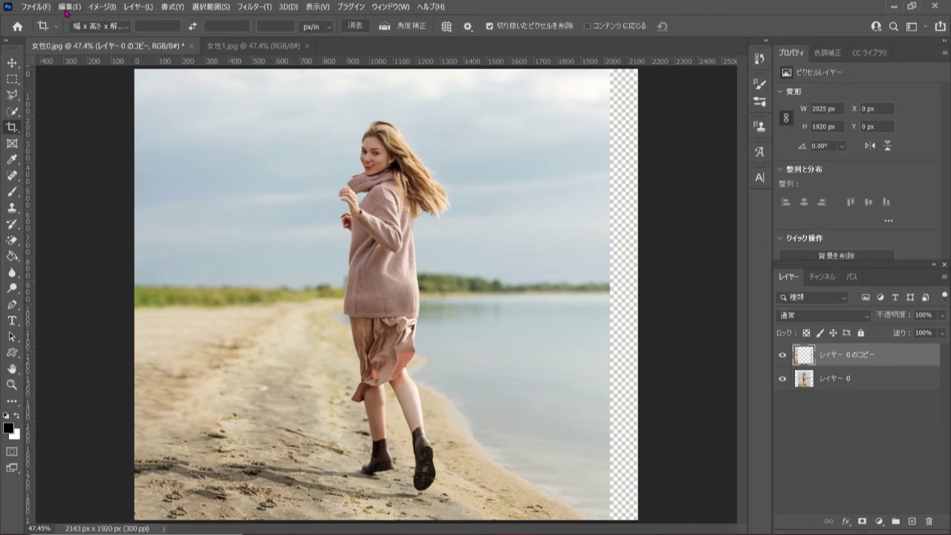
Step: Select the empty right-edge strip with the Rectangular Marquee tool
{"action": "left_click", "coordinate": [12, 79]}
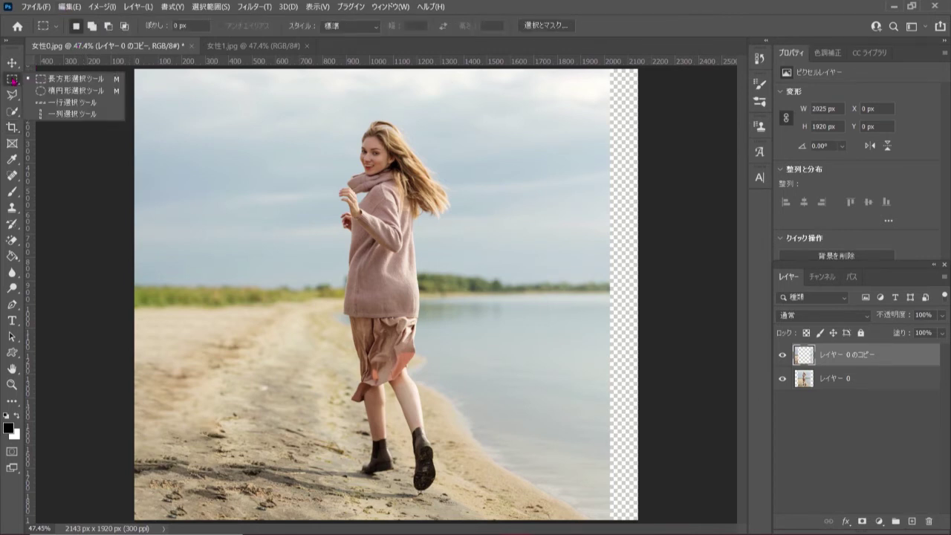
{"action": "left_click", "coordinate": [103, 83]}
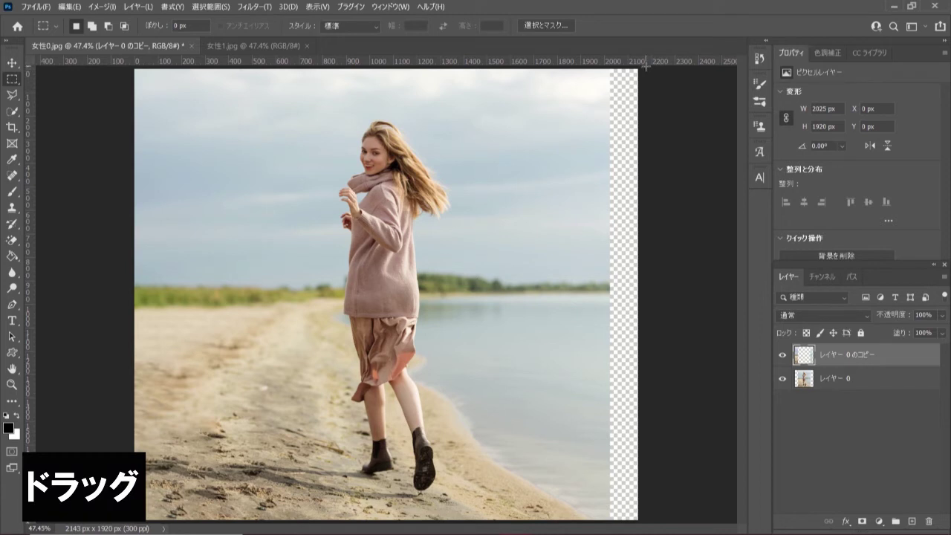
{"action": "mouse_move", "coordinate": [646, 67]}
{"action": "left_mouse_down"}
{"action": "mouse_move", "coordinate": [571, 234]}
{"action": "mouse_move", "coordinate": [598, 390]}
{"action": "mouse_move", "coordinate": [605, 530]}
{"action": "left_mouse_up"}
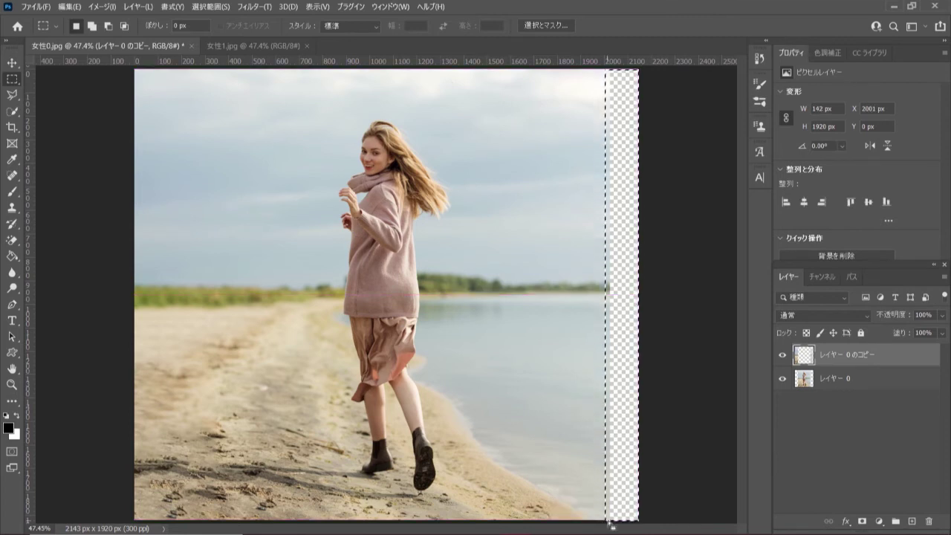
Step: Fill the selected strip with Content-Aware contents, then deselect
{"action": "left_click", "coordinate": [68, 6]}
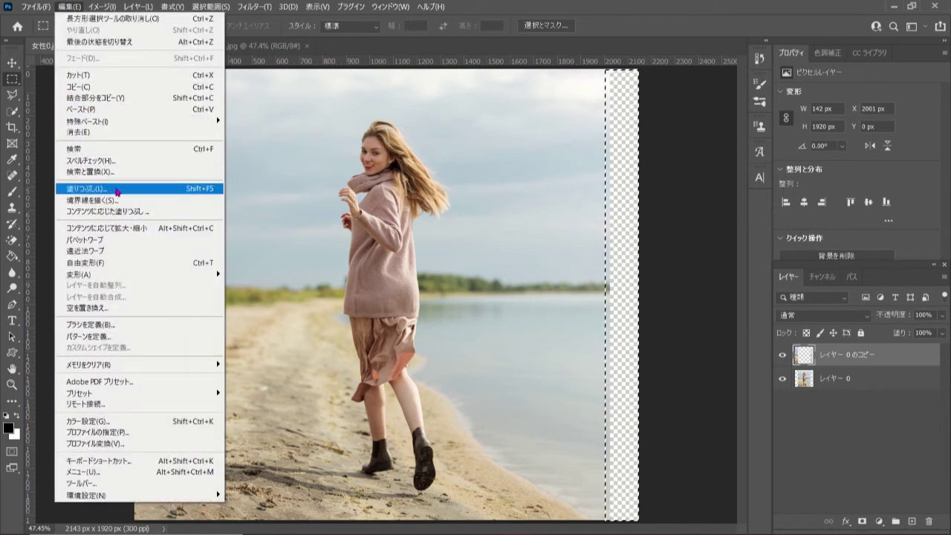
{"action": "left_click", "coordinate": [170, 191]}
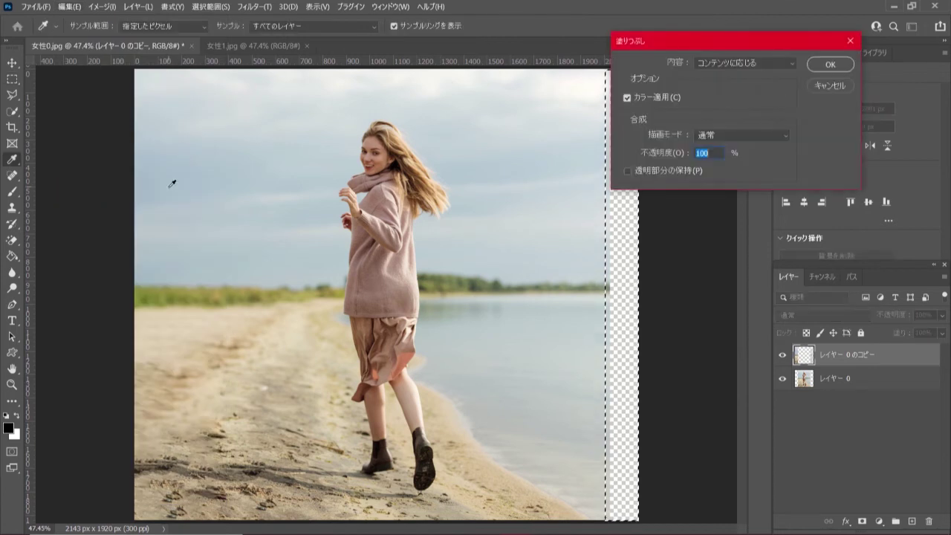
{"action": "left_click", "coordinate": [784, 63]}
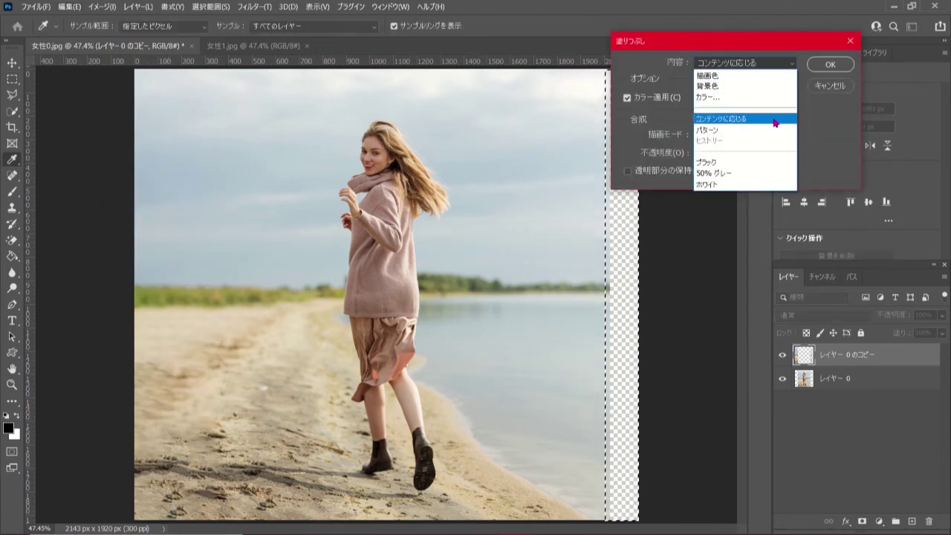
{"action": "left_click", "coordinate": [777, 122]}
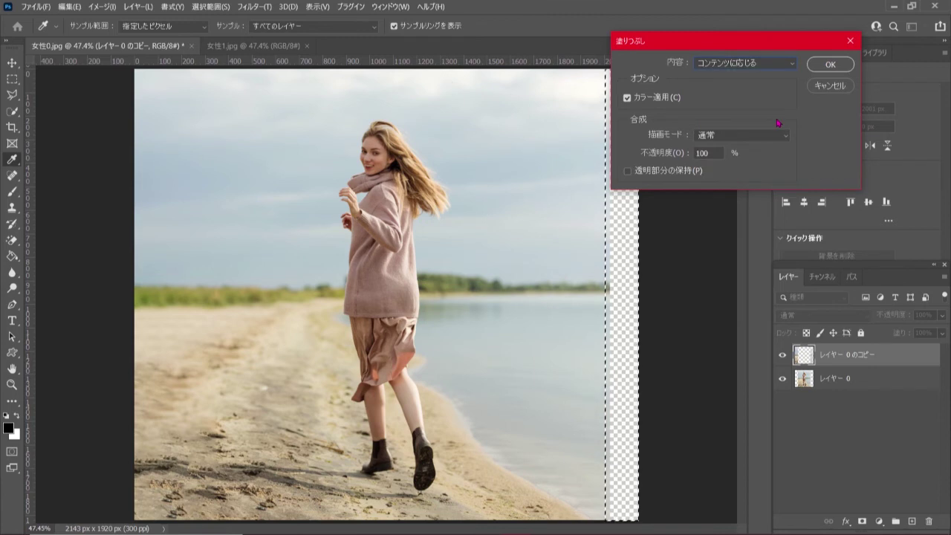
{"action": "left_click", "coordinate": [828, 64]}
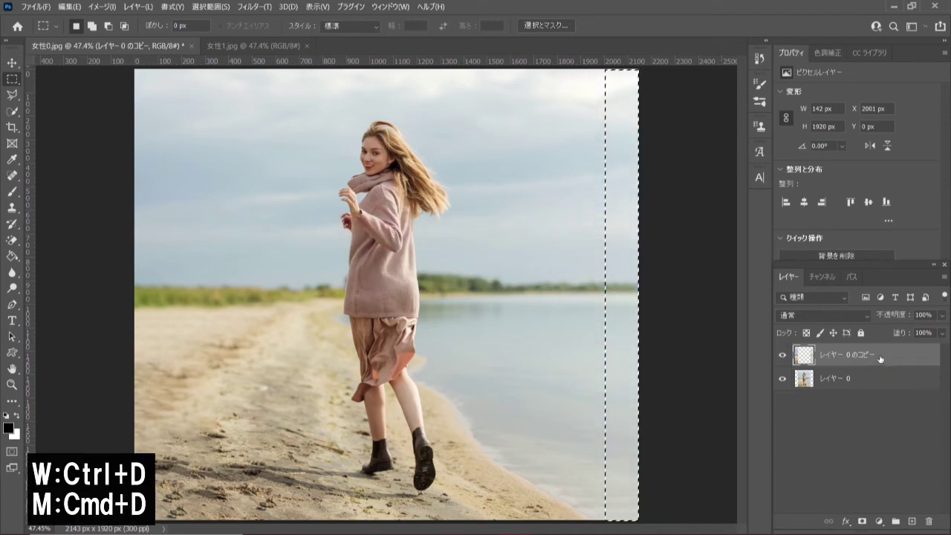
{"action": "key", "text": "ctrl+d"}
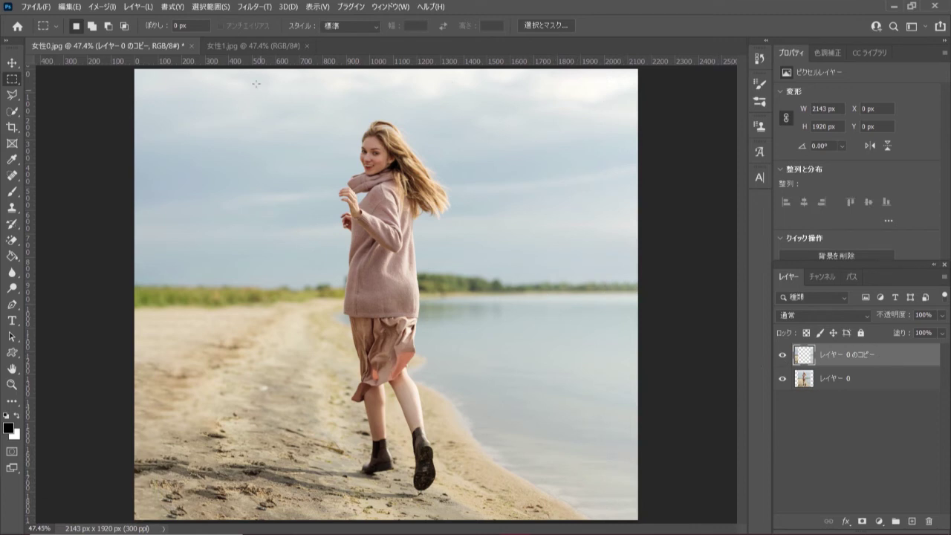
{"action": "left_click", "coordinate": [256, 47]}
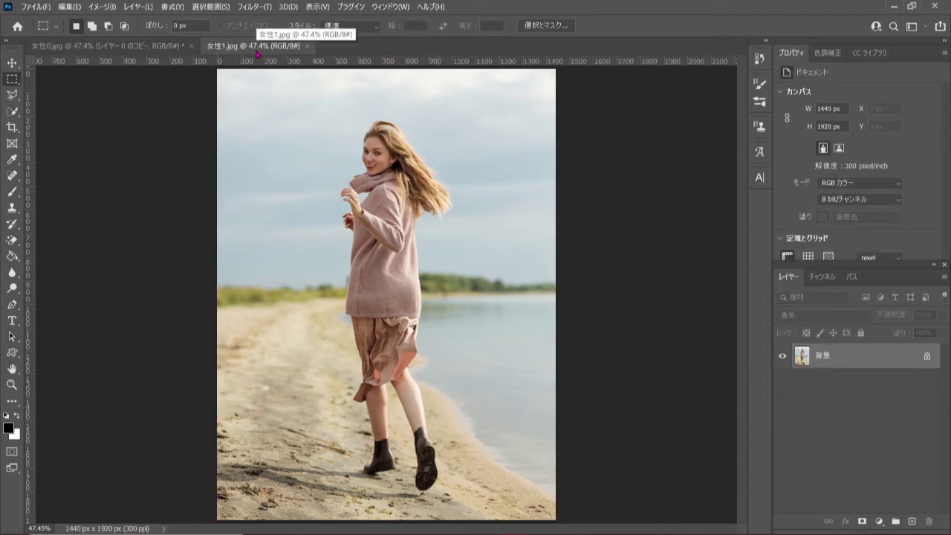
{"action": "left_click", "coordinate": [130, 49]}
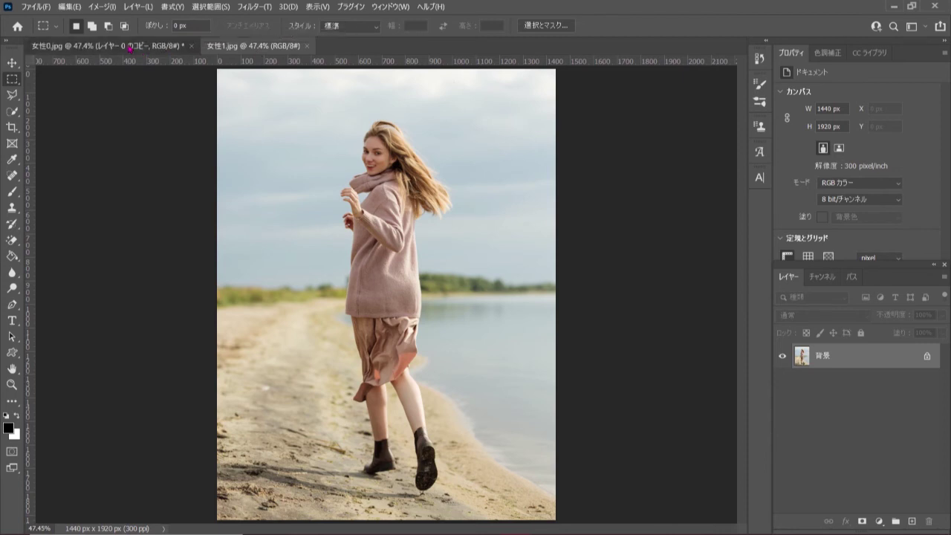
{"action": "left_click", "coordinate": [254, 48]}
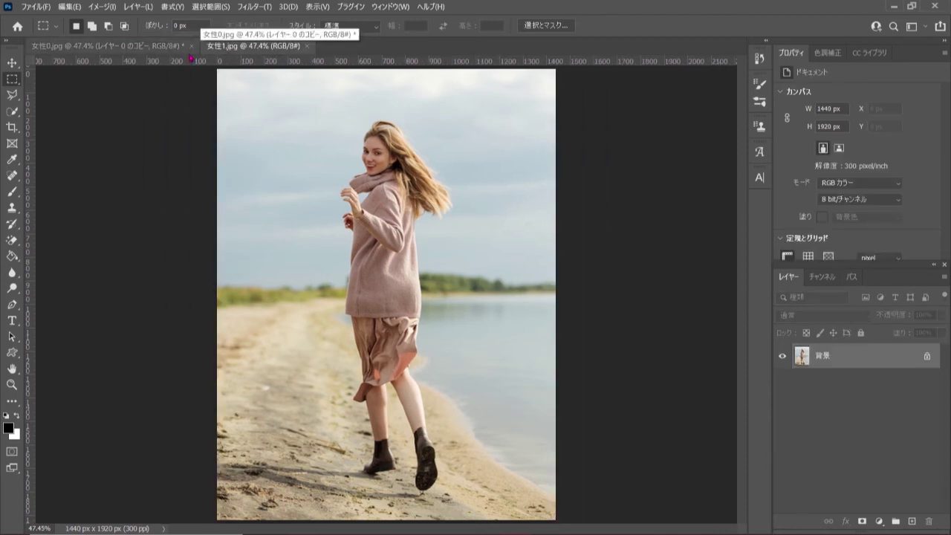
{"action": "left_click", "coordinate": [160, 49]}
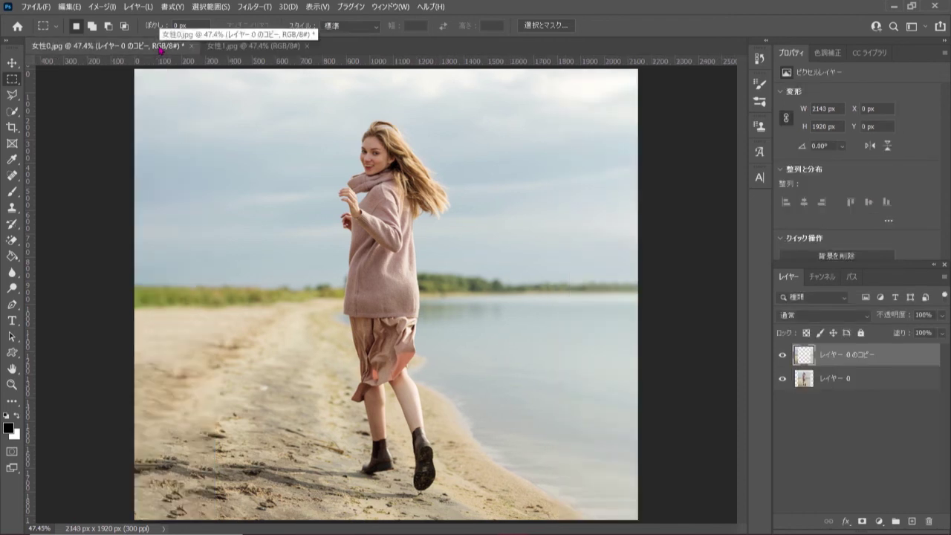